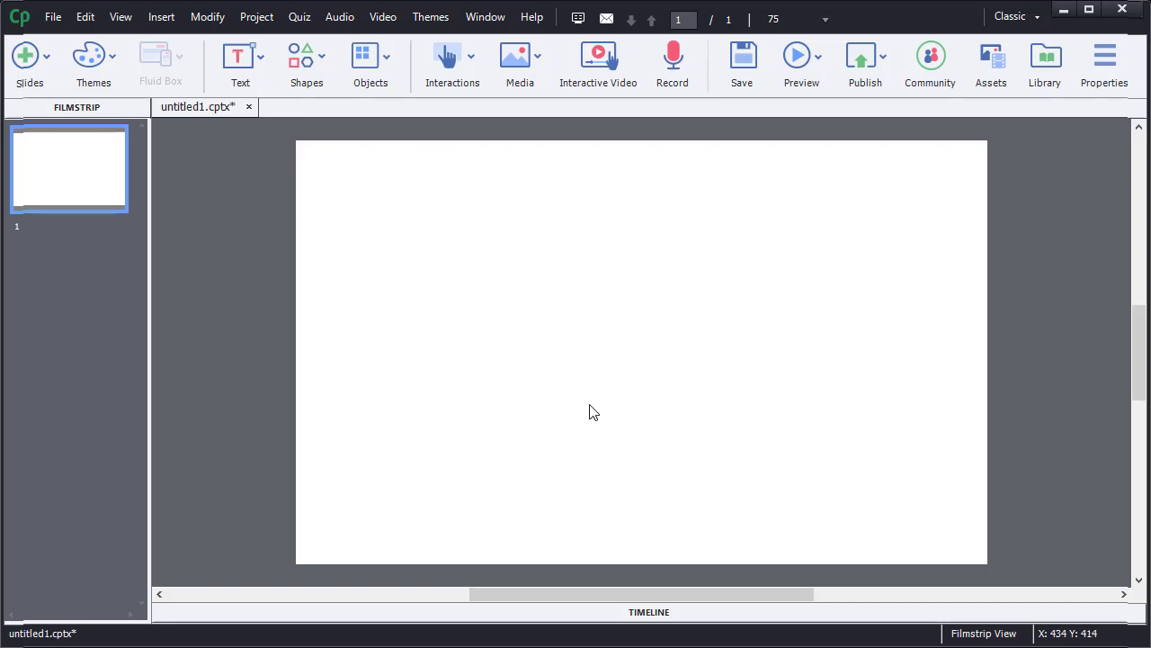
Check the installed Adobe Captivate release and version number in the program's About information, and close it.
click(532, 20)
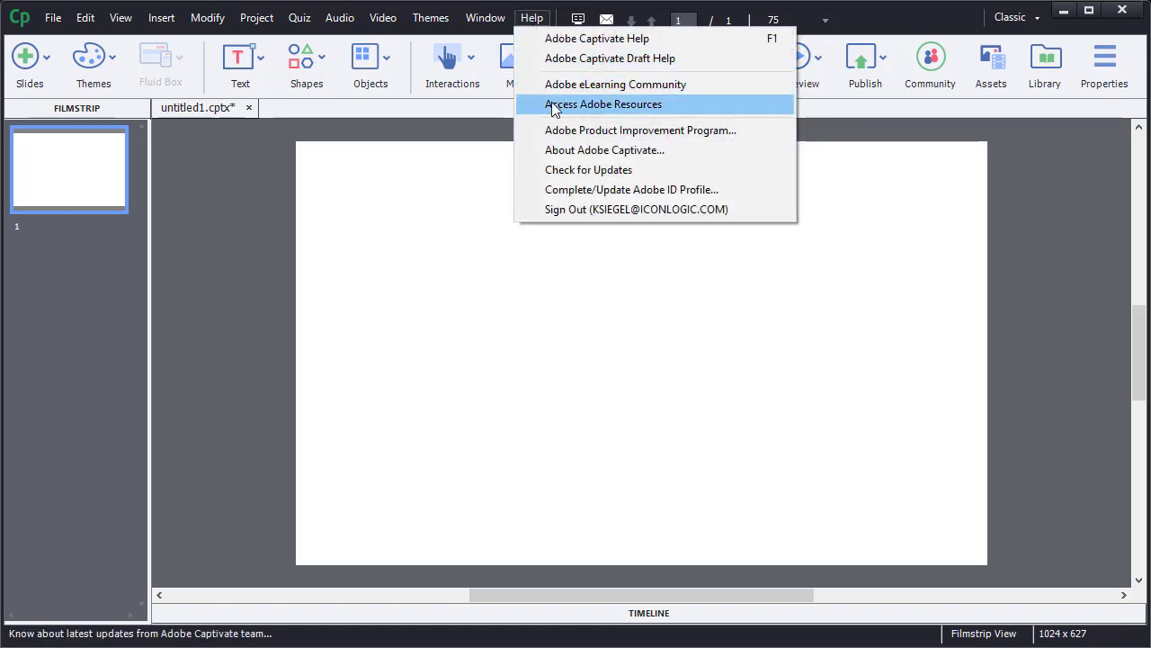
click(570, 151)
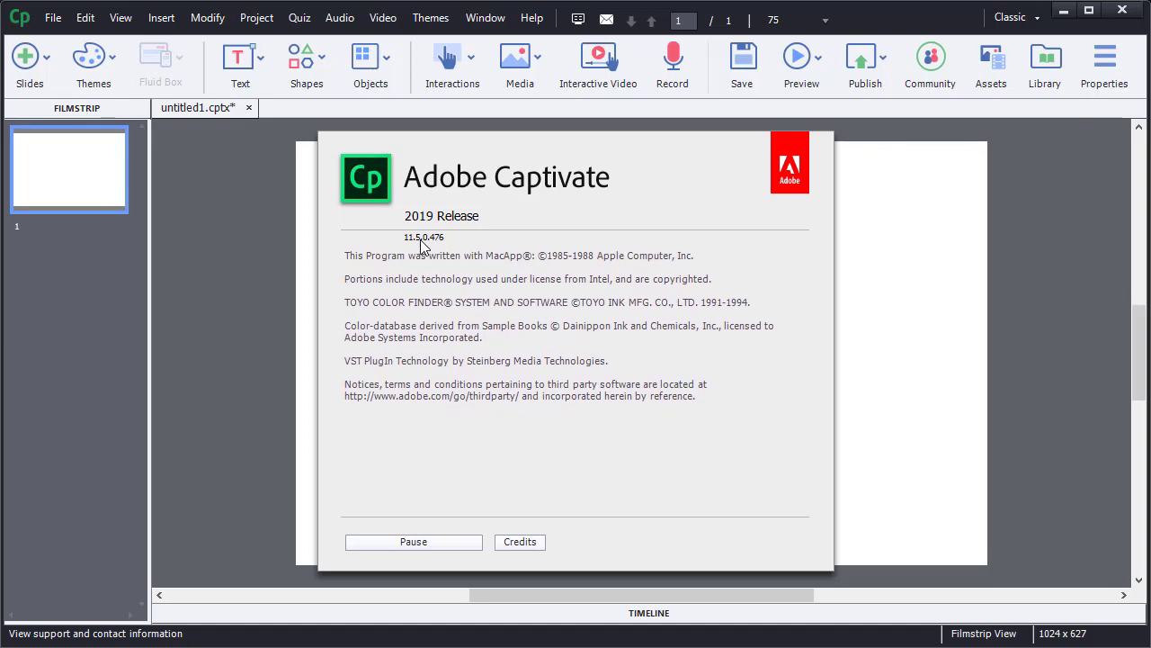
click(781, 374)
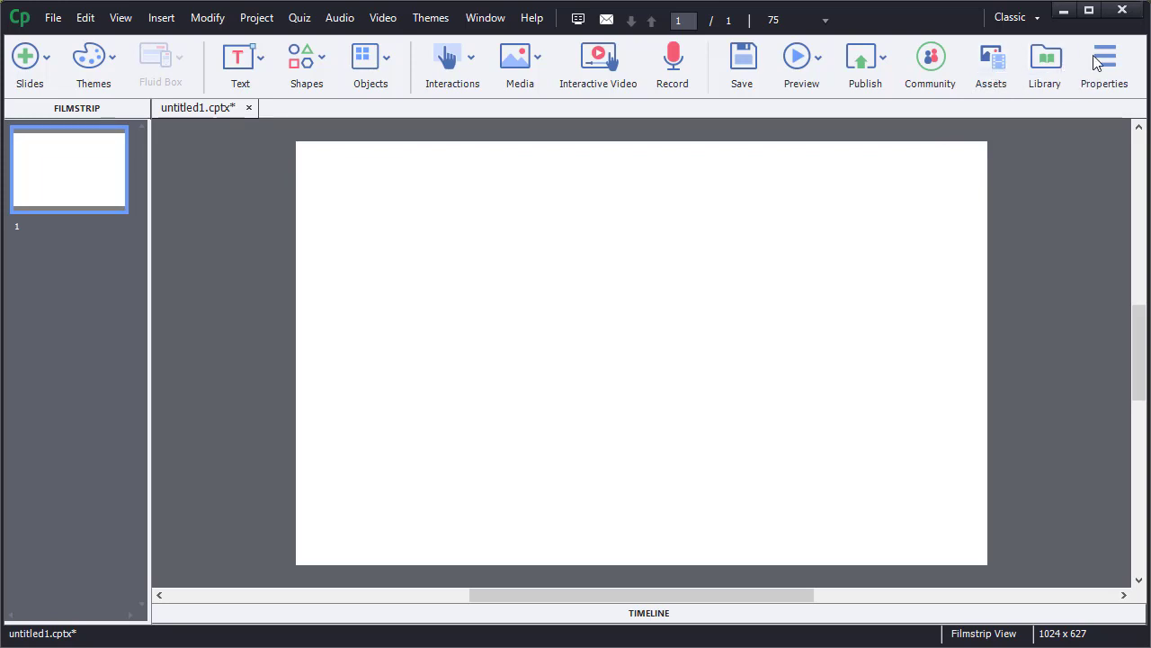
Browse the Characters and Icons categories of the asset library and insert the Bug icon on the slide.
click(993, 65)
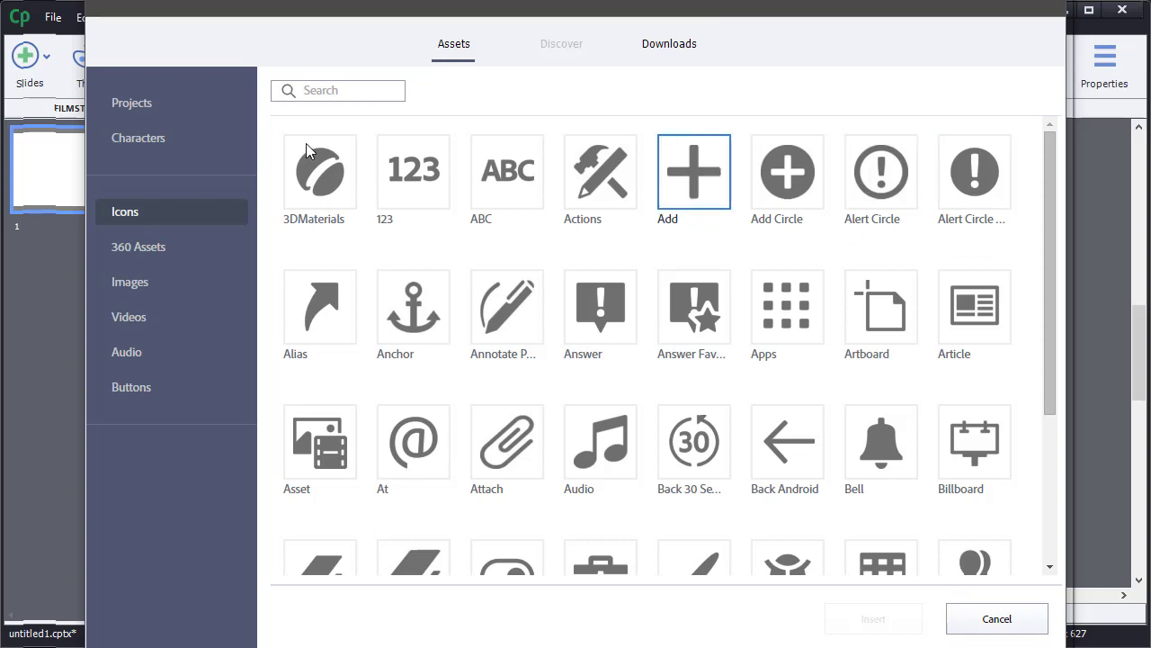
click(171, 148)
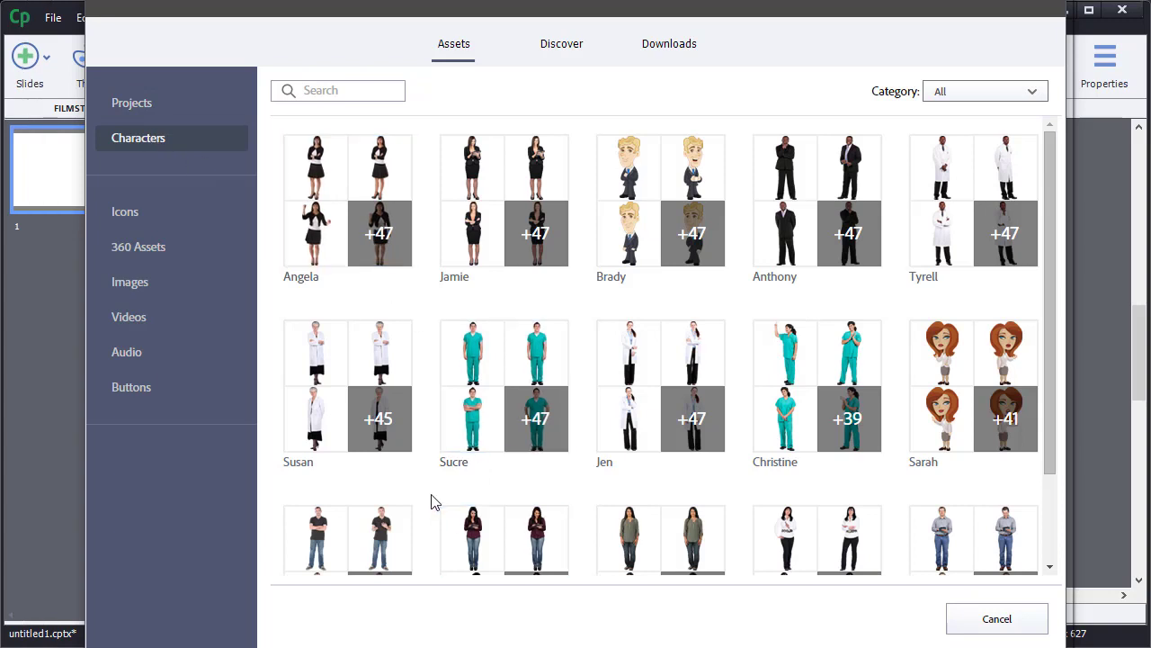
click(127, 211)
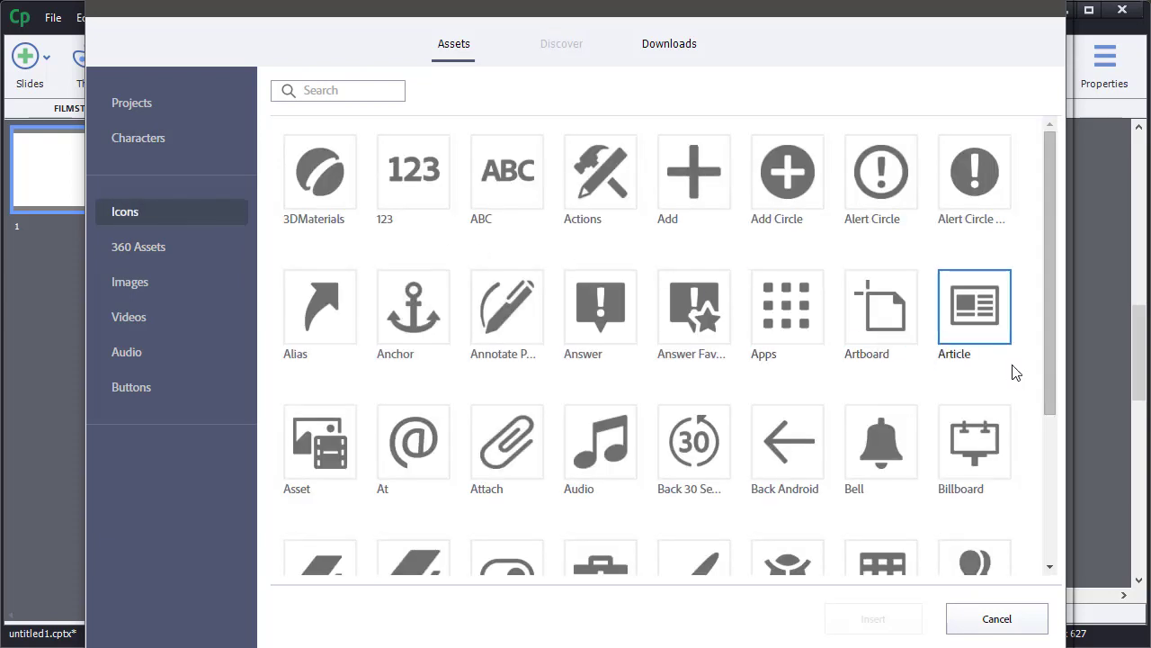
drag(1049, 371, 1069, 538)
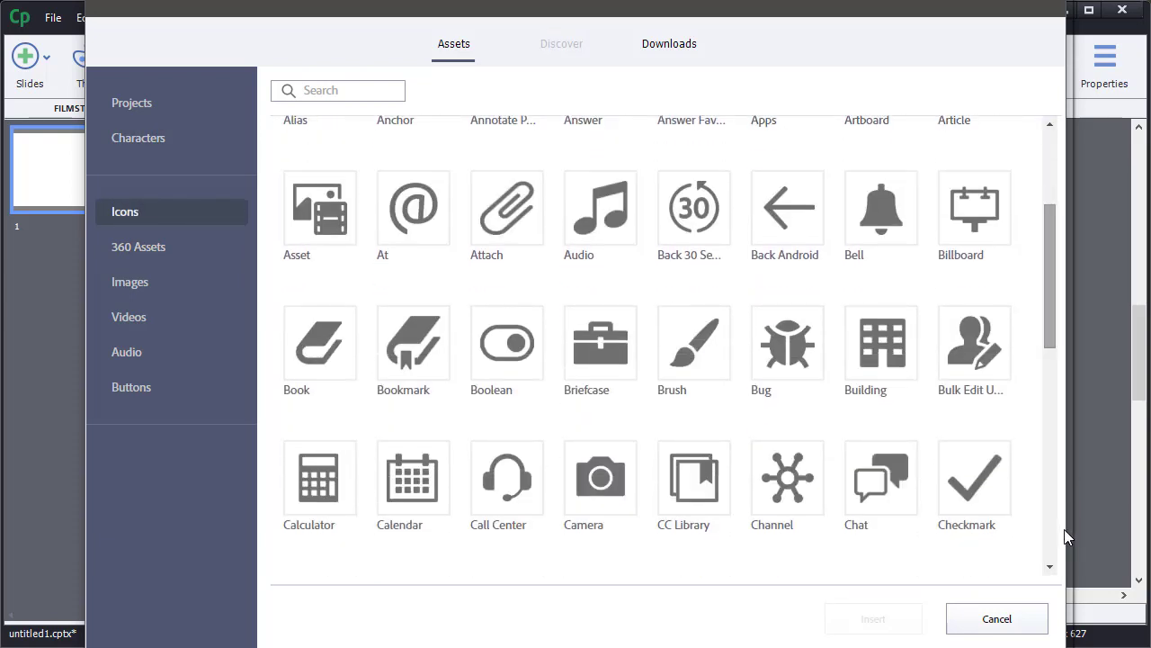
click(794, 347)
click(865, 621)
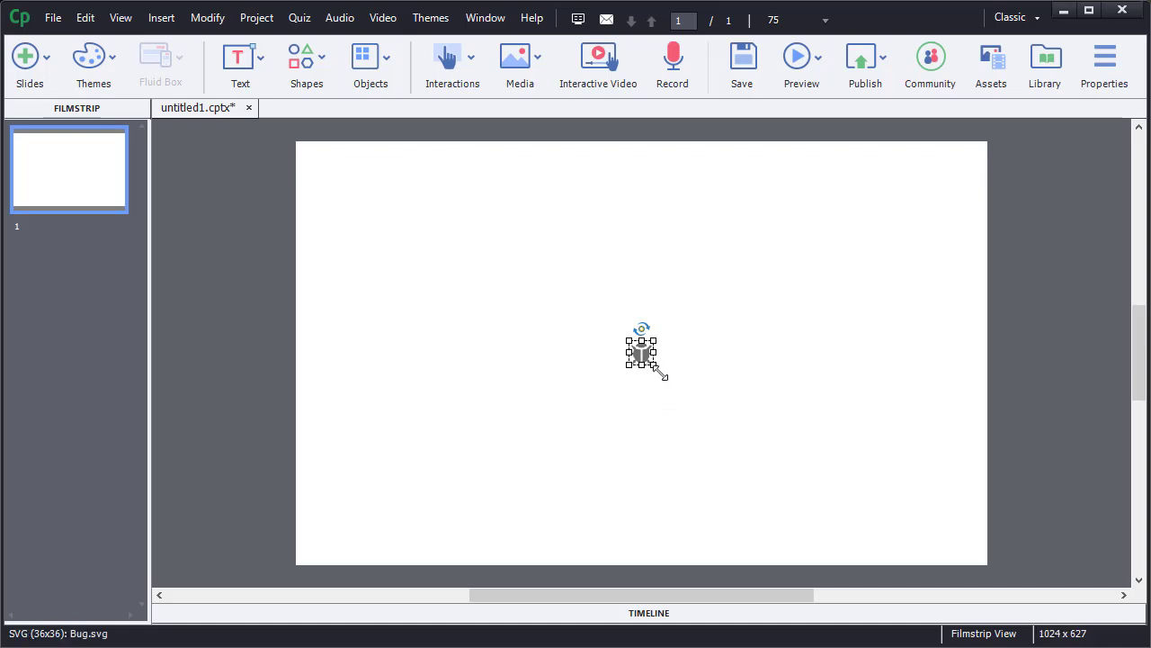
Enlarge the bug icon to several times its inserted size and move it to the slide's upper-left area.
drag(661, 373, 792, 497)
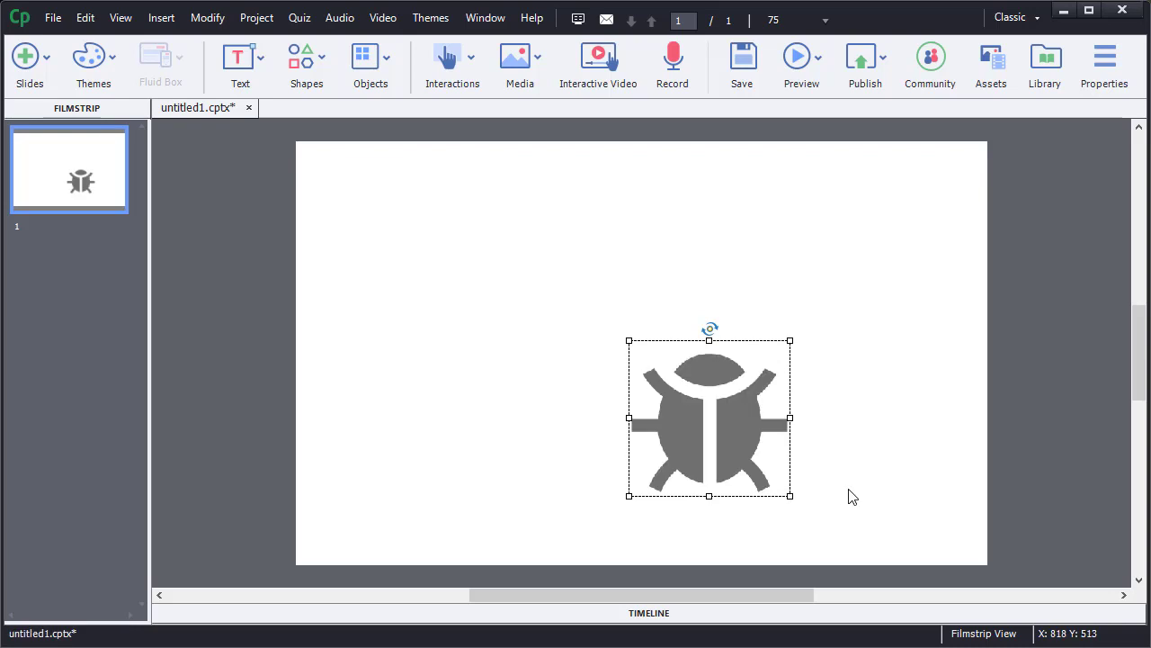
drag(713, 416, 416, 257)
click(581, 291)
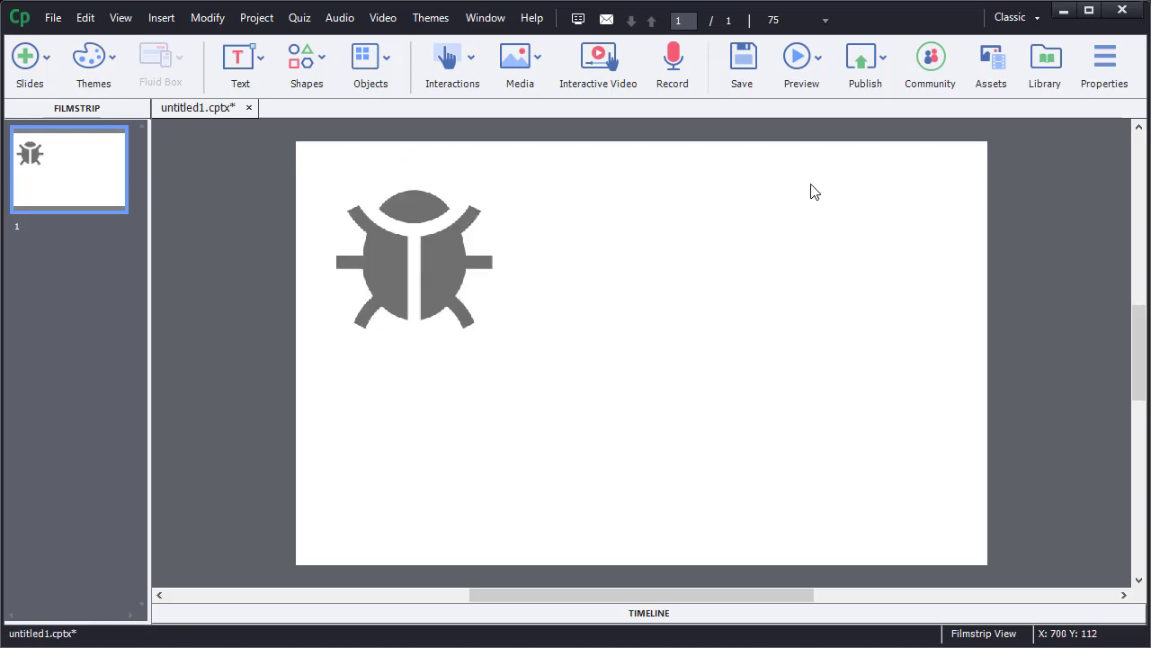
Insert the round teal Play button from the asset library's Buttons category in the slide's upper-right area.
click(979, 92)
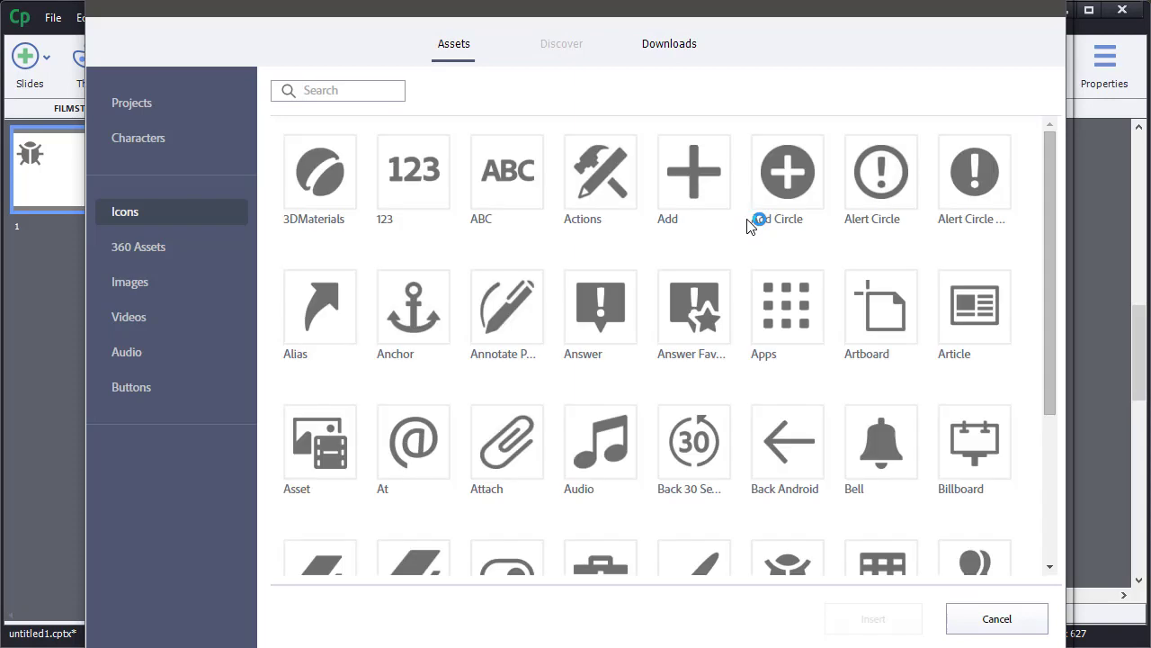
click(120, 393)
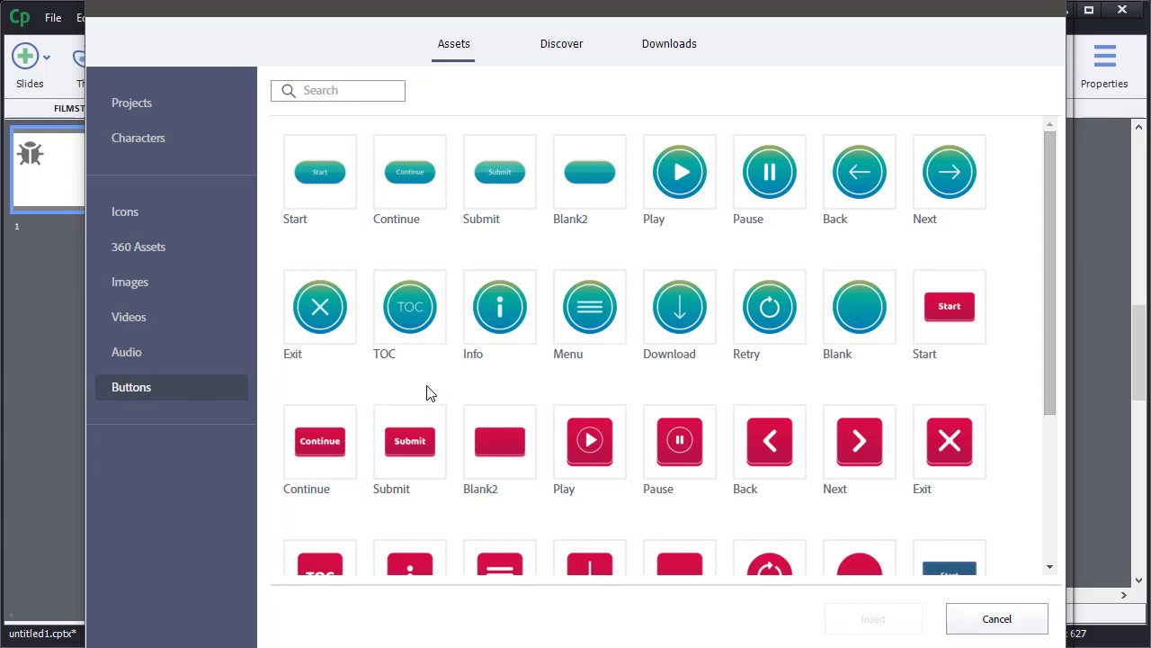
click(688, 191)
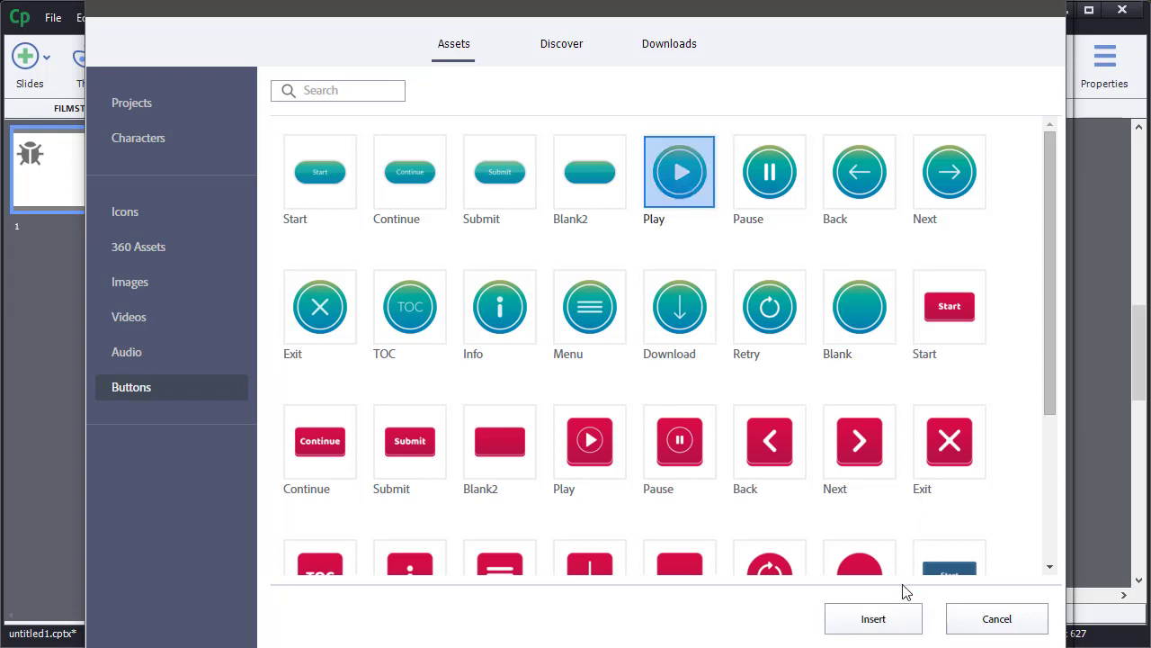
click(887, 619)
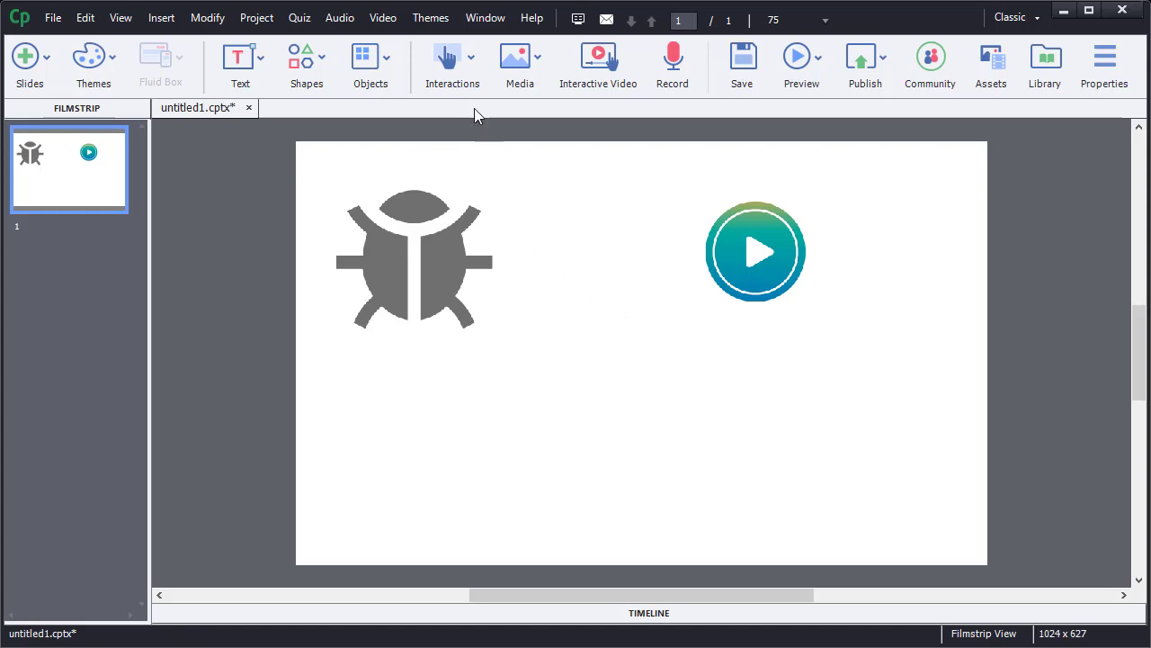
Add a standard button to the slide and make it an Image Button with the continue_bluebox image.
click(469, 67)
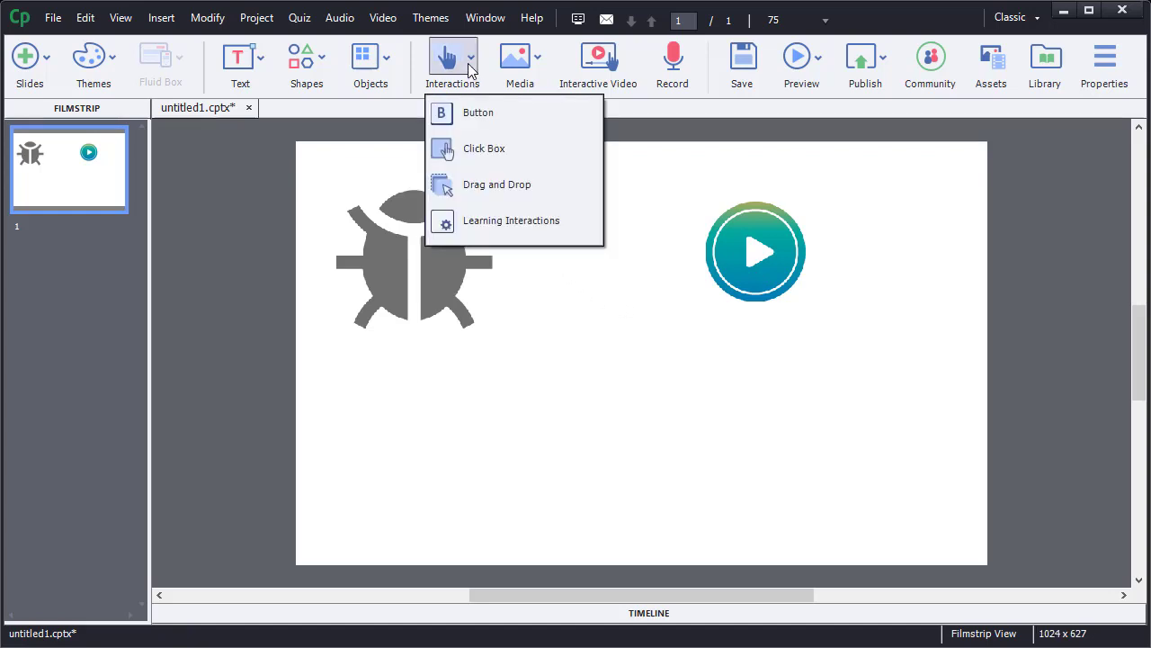
click(490, 119)
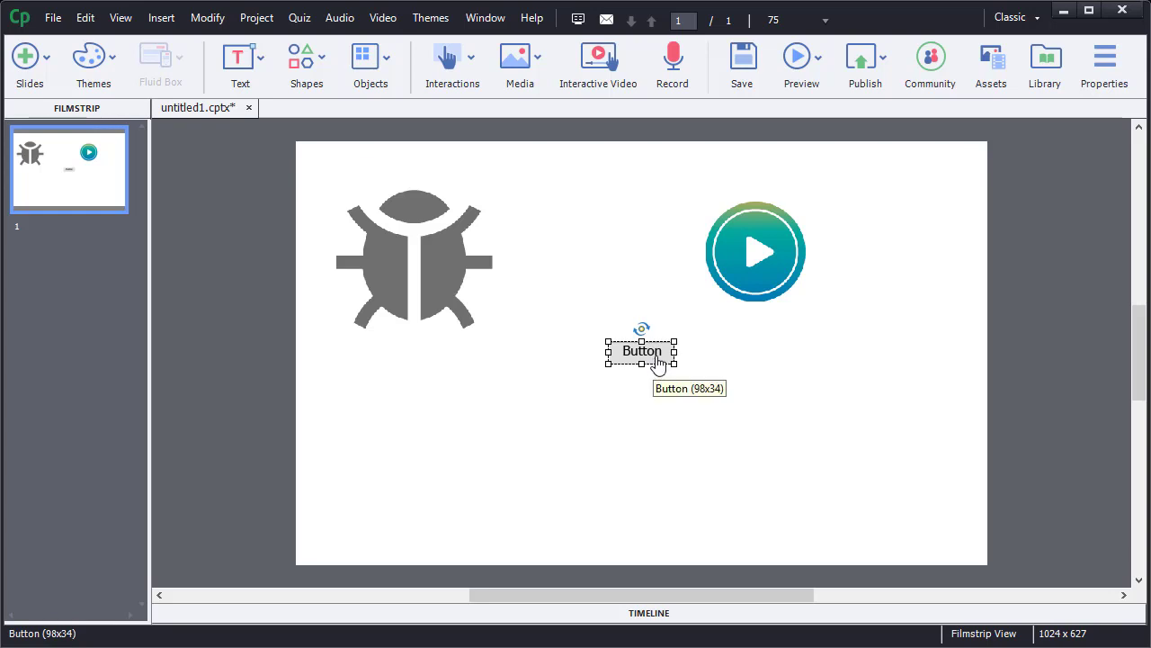
double_click(657, 360)
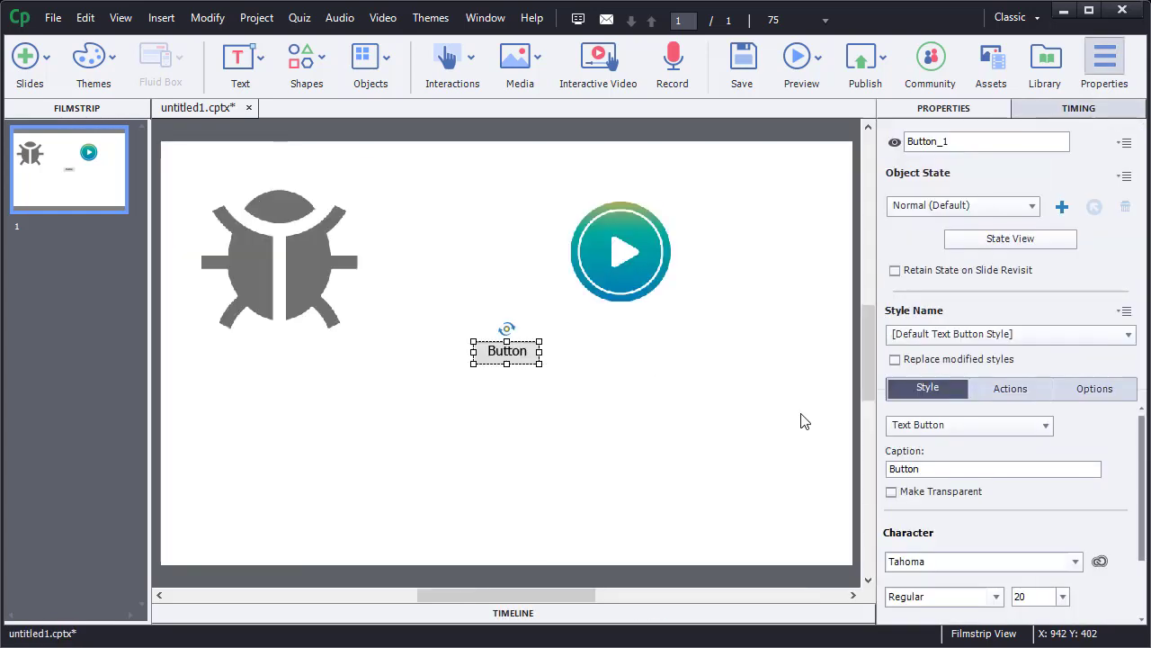
click(924, 428)
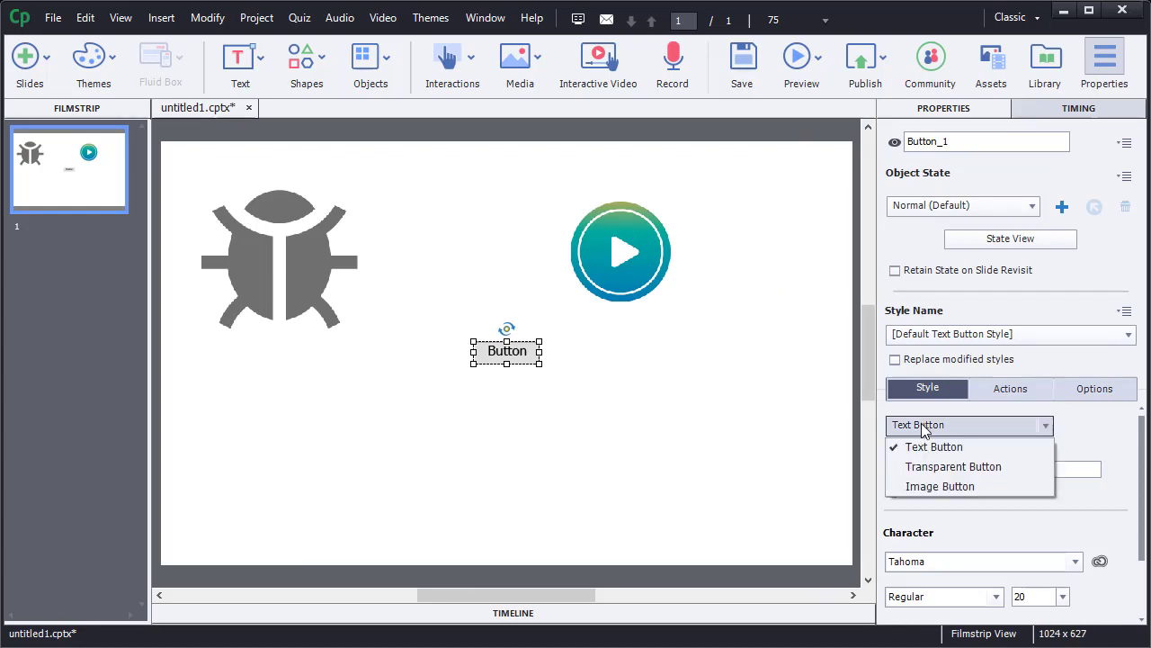
click(904, 486)
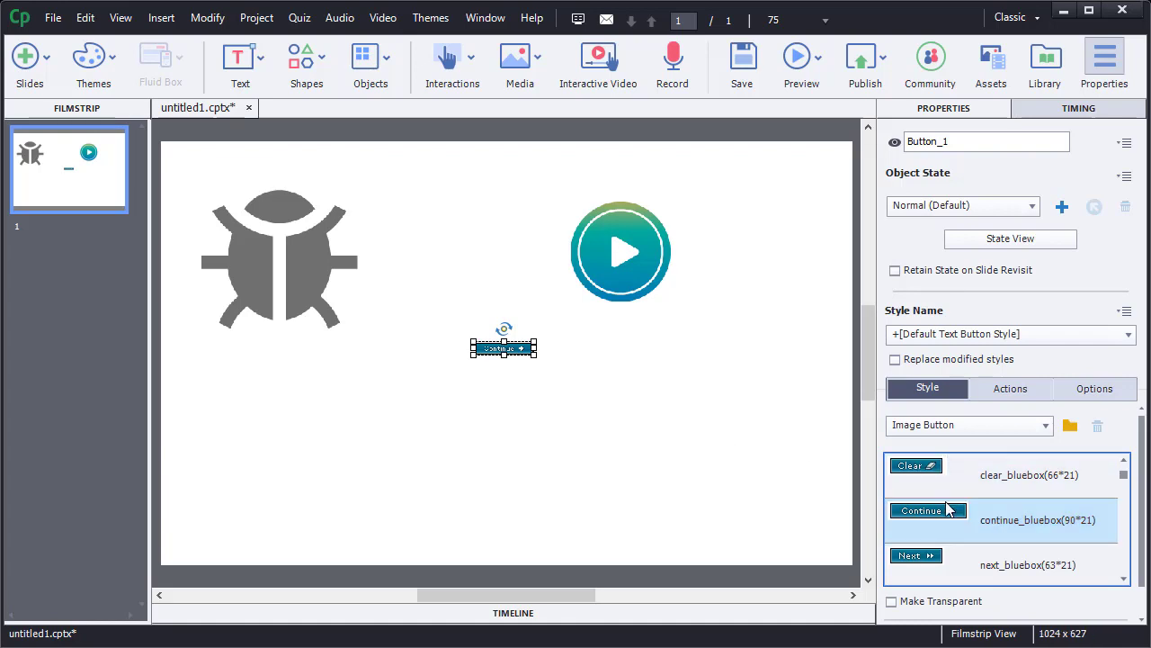
Move the round Play button closer to the slide's right edge and review its On Success action.
click(620, 270)
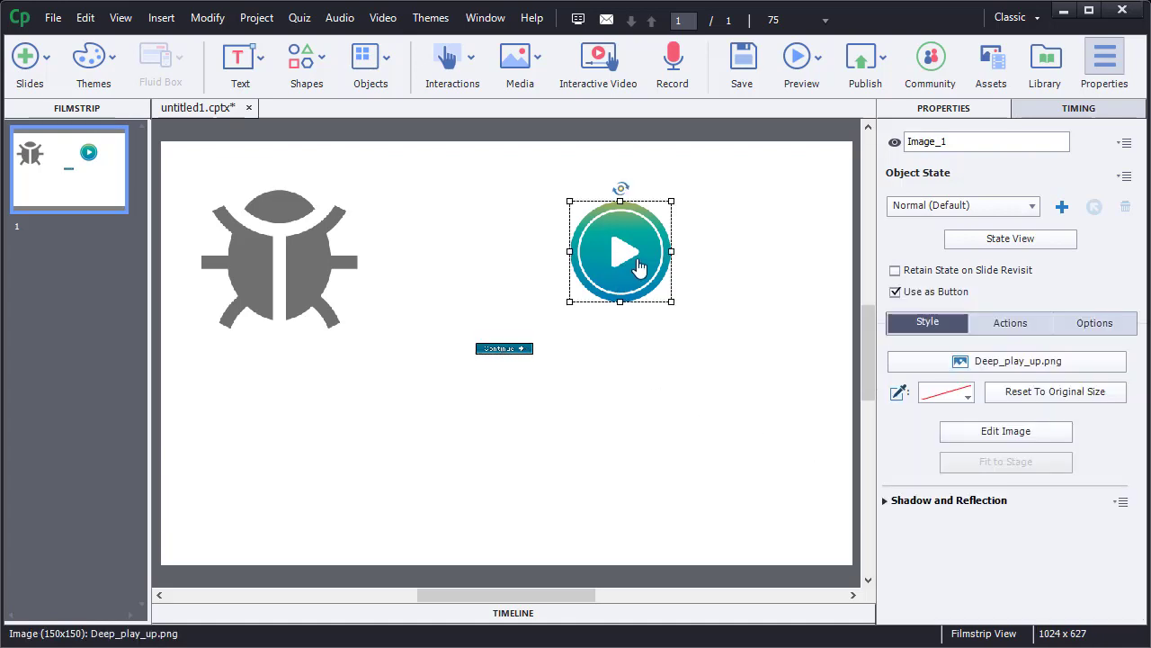
drag(637, 272, 737, 286)
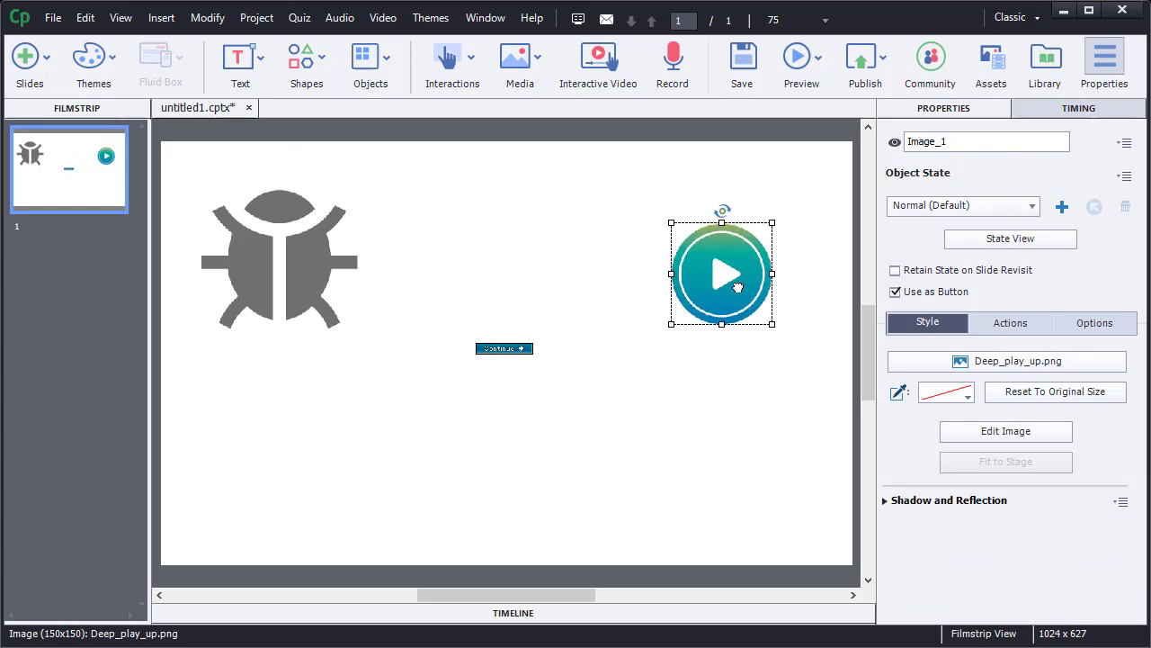
click(1010, 326)
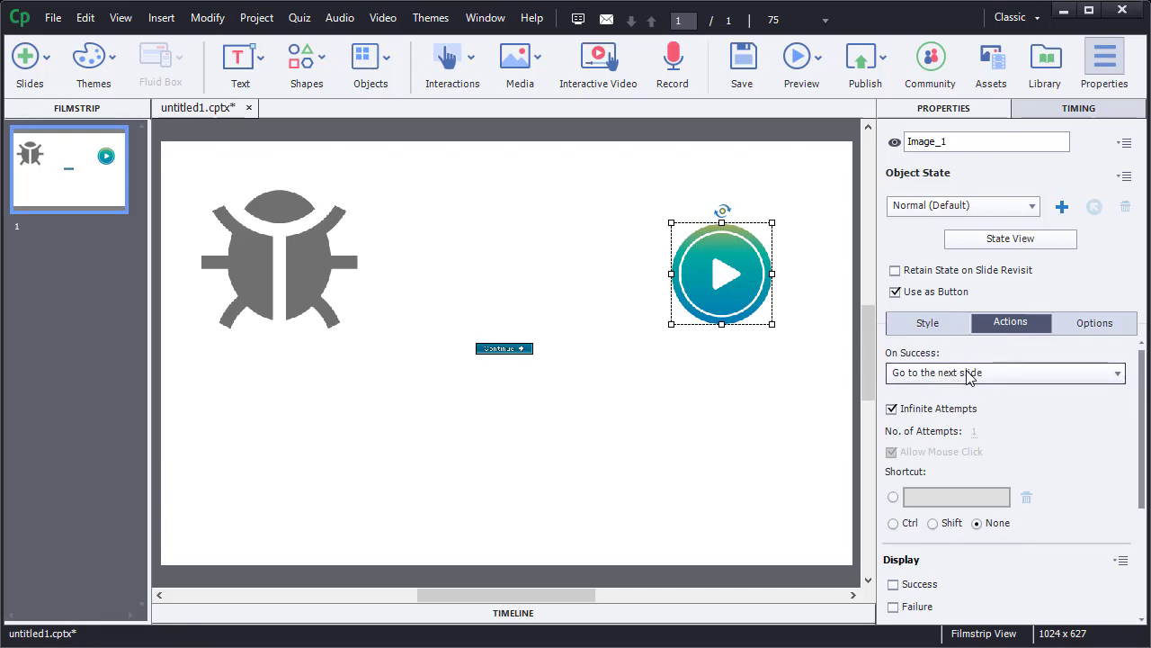
click(746, 385)
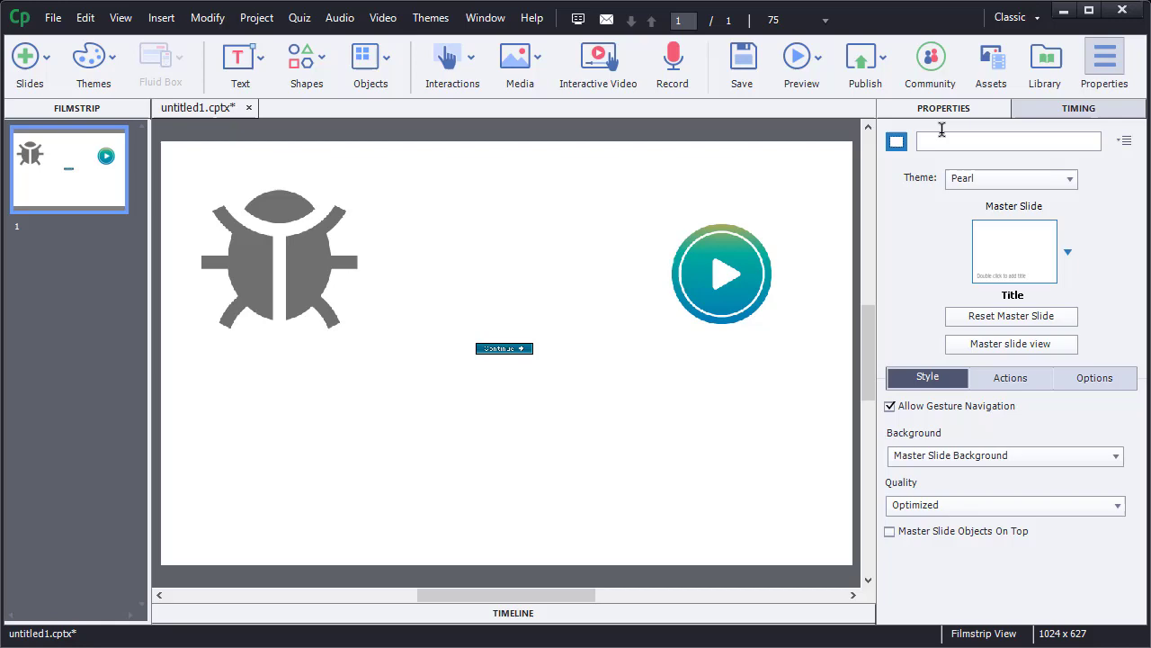
Insert the Energy Blue Begin audio clip from the asset library on slide 1.
click(993, 65)
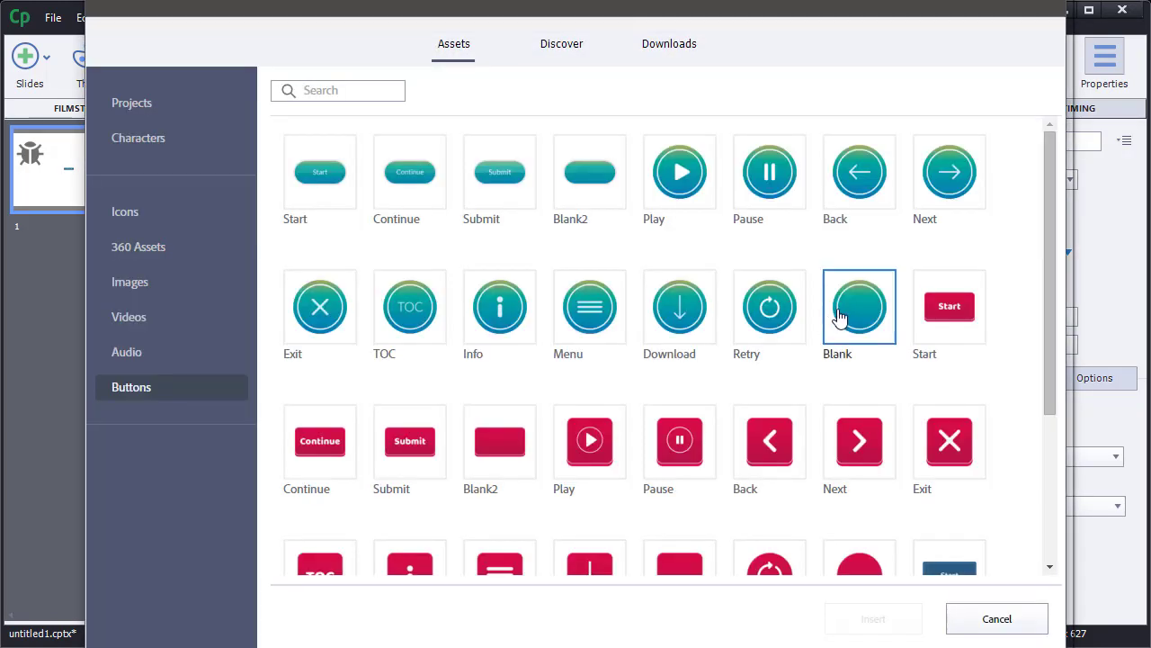
click(147, 351)
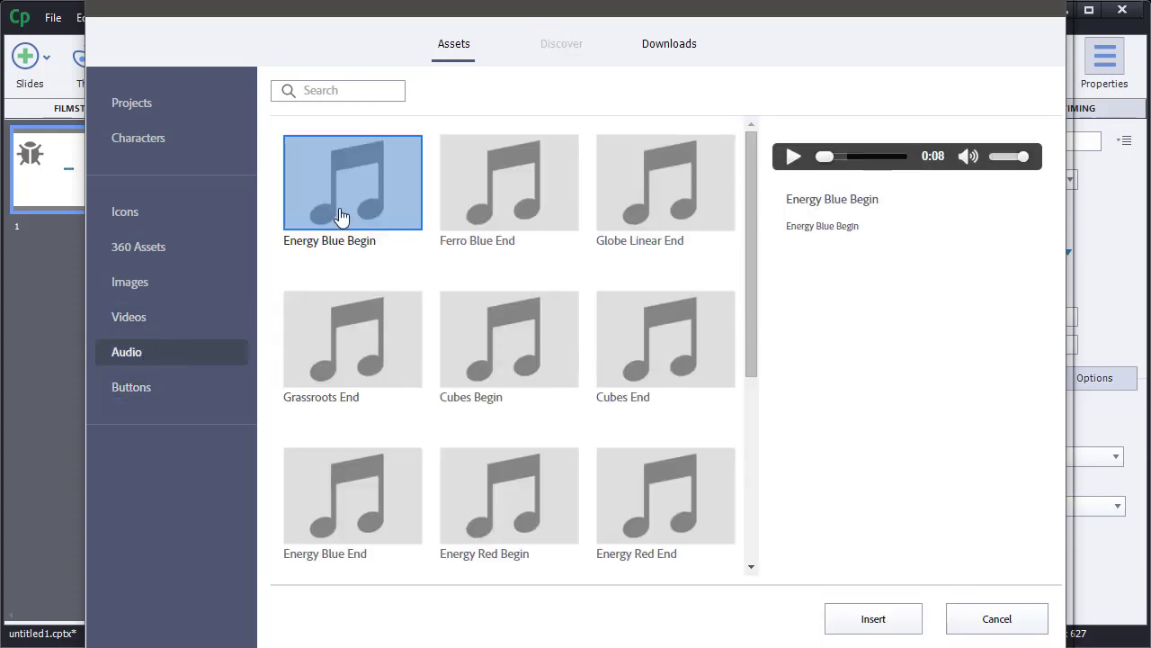
click(885, 619)
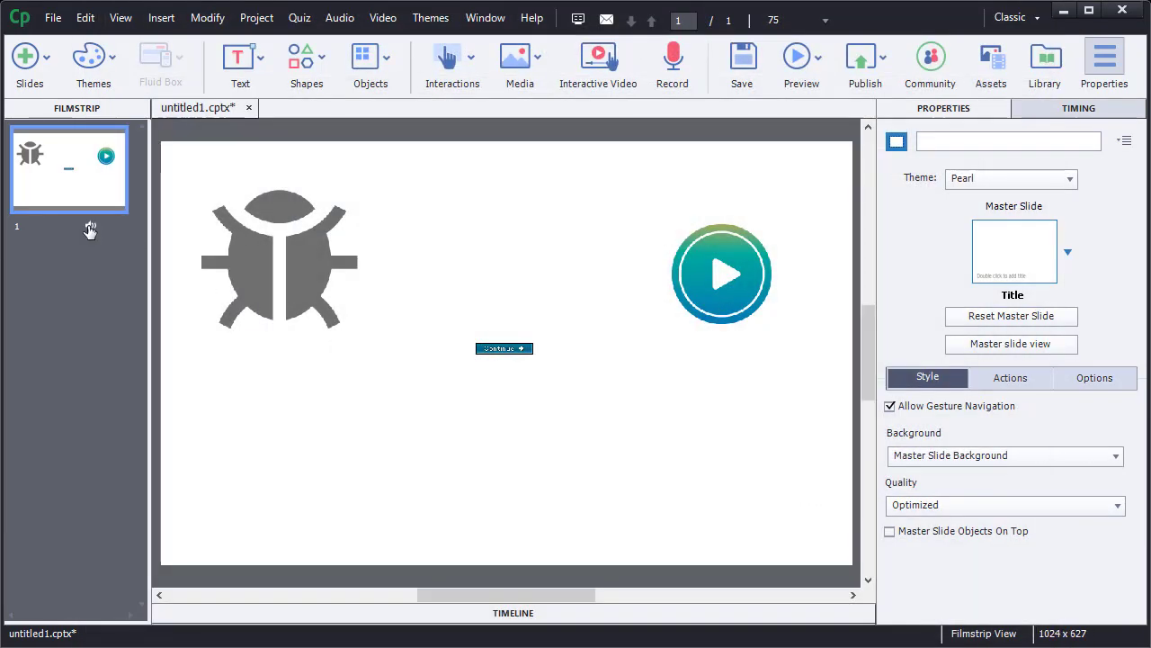
Play slide 1's audio clip from the filmstrip to preview it, and stop the playback.
right_click(89, 230)
click(109, 240)
right_click(90, 230)
click(98, 260)
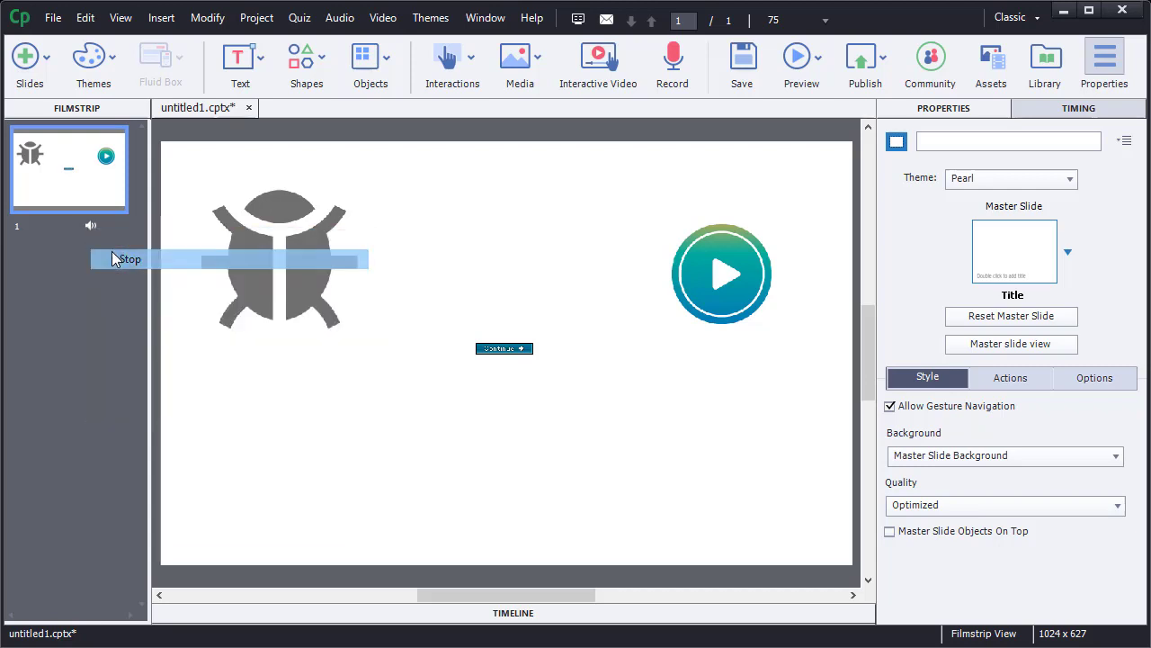
Browse the 360 Assets category in the asset library and close the library without inserting anything.
click(991, 64)
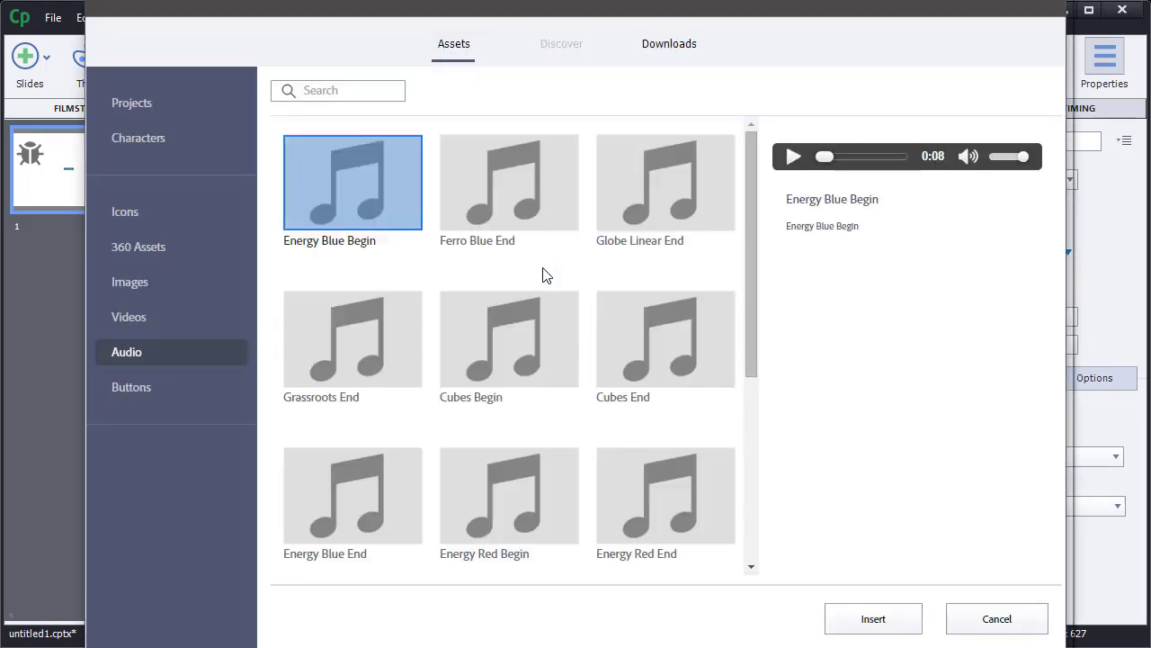
click(160, 253)
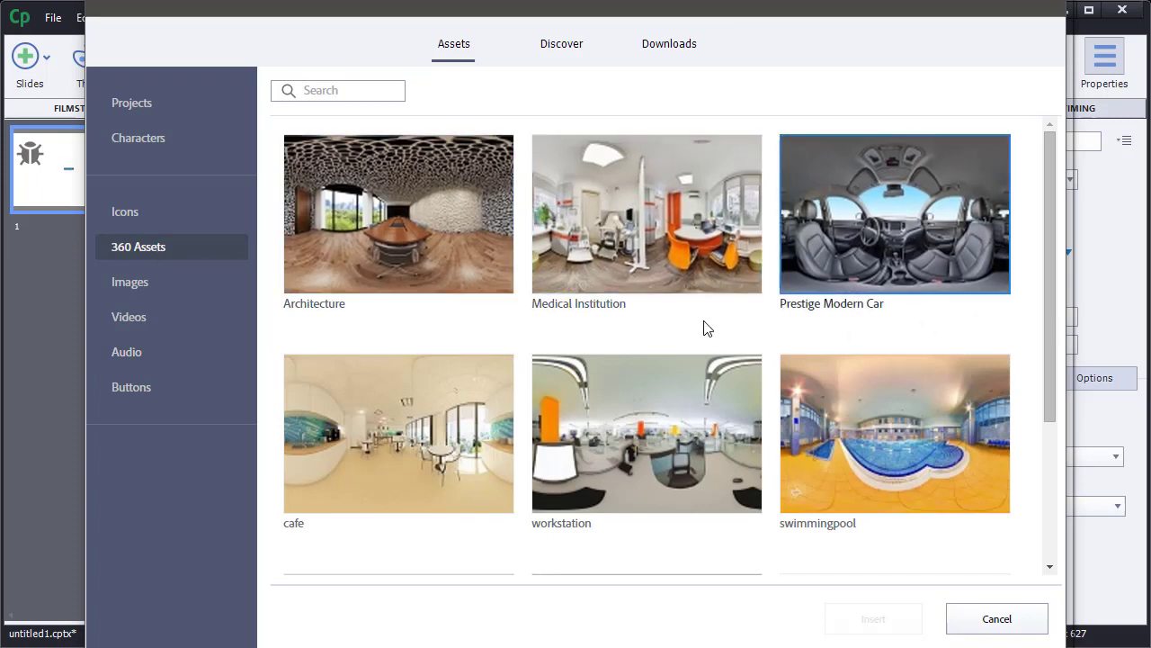
click(1020, 619)
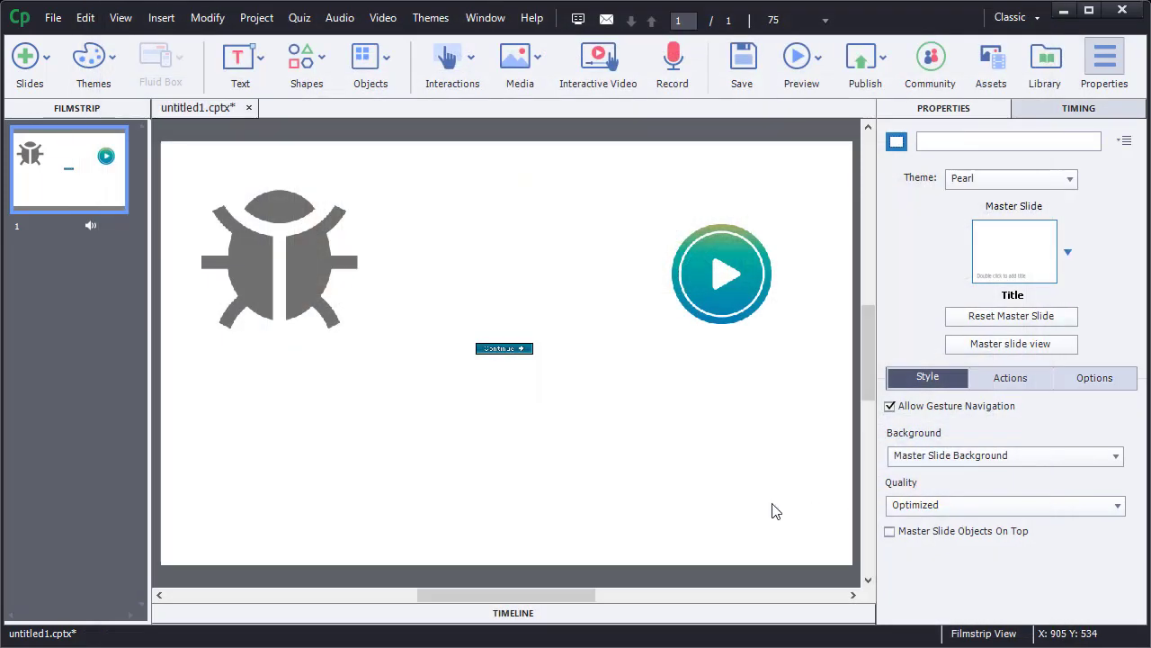